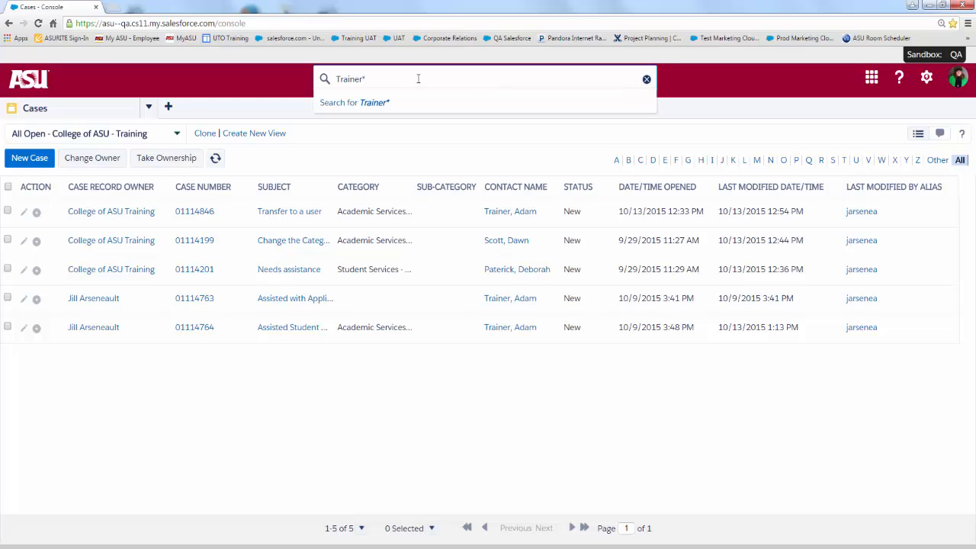
# Search globally for the contact's surname with a wildcard to list matching contacts, articles and opportunities.
pyautogui.press('Return')
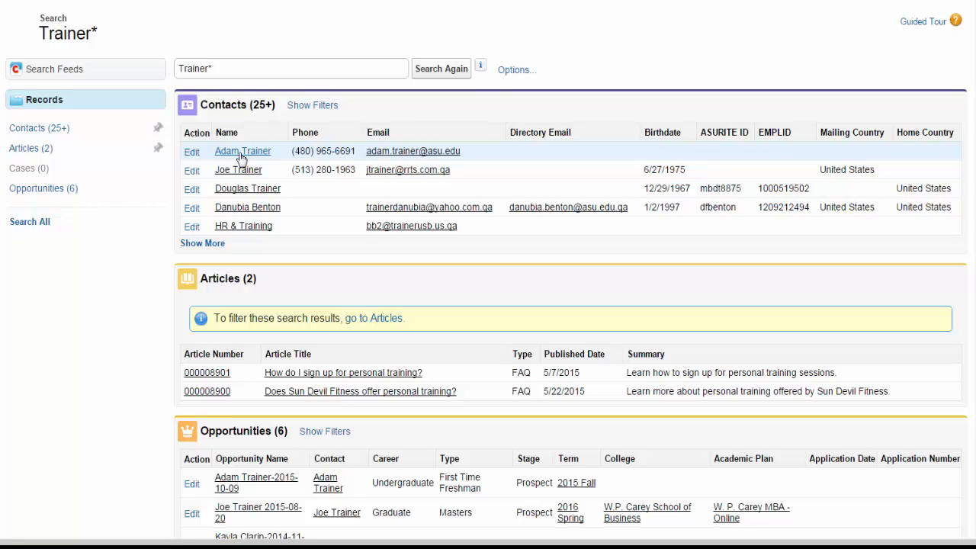
# Open the matching contact's record and bring up its Cases [4] related list.
pyautogui.click(241, 152)
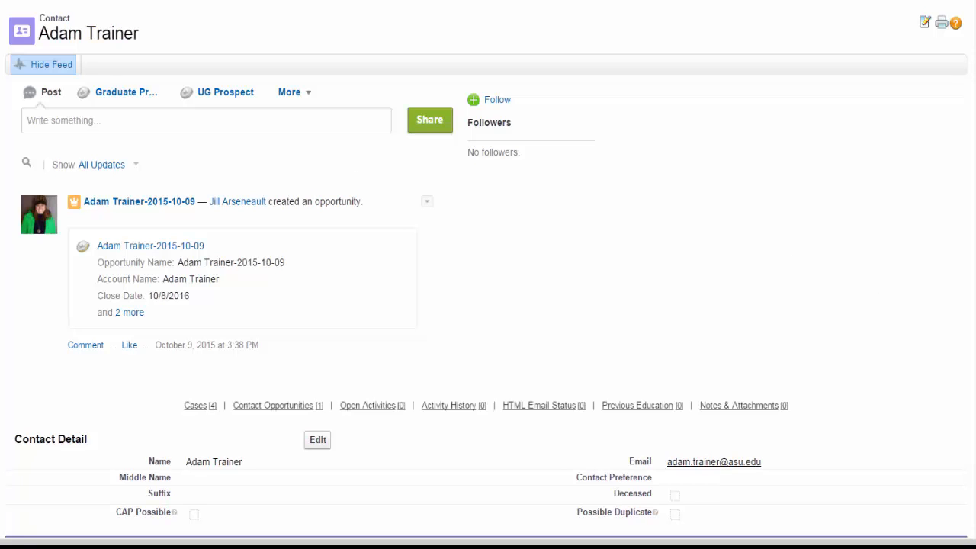
pyautogui.scroll(-1, 196, 315)
pyautogui.moveTo(196, 315)
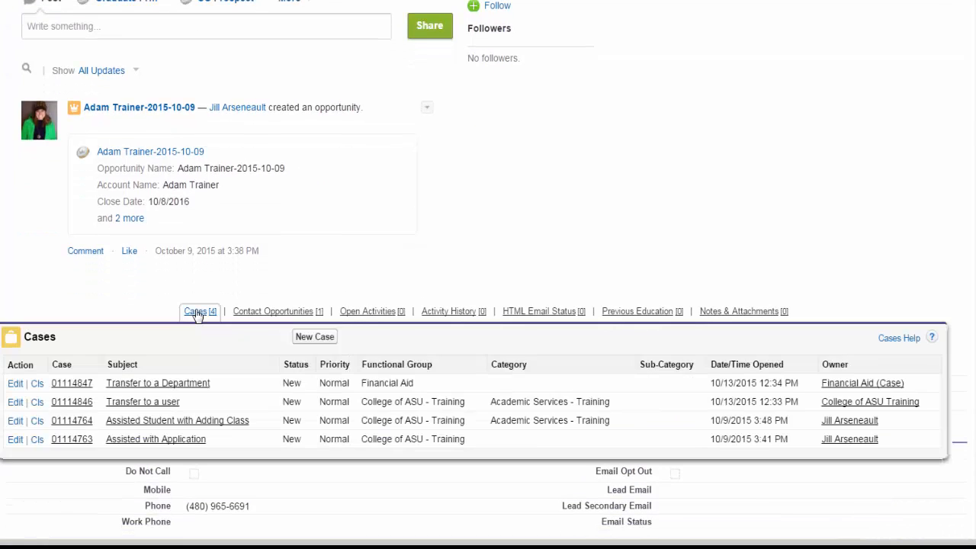
# Start a new case from the contact's Cases list using the ASU Service record type.
pyautogui.click(315, 337)
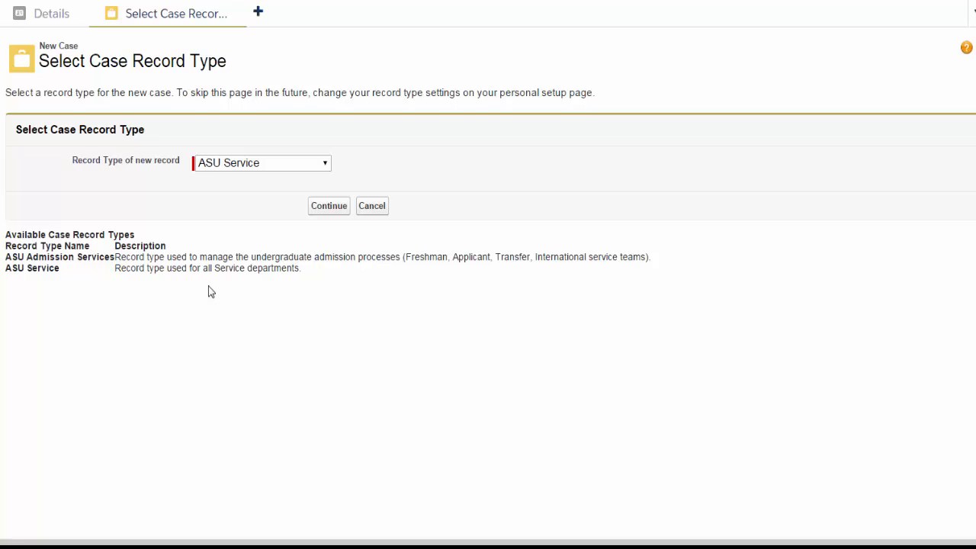
pyautogui.click(282, 167)
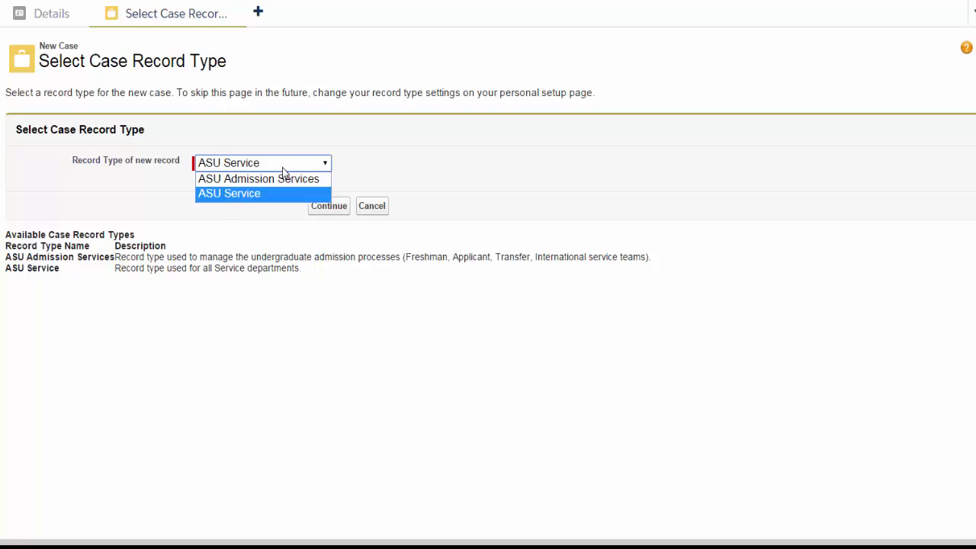
pyautogui.click(394, 168)
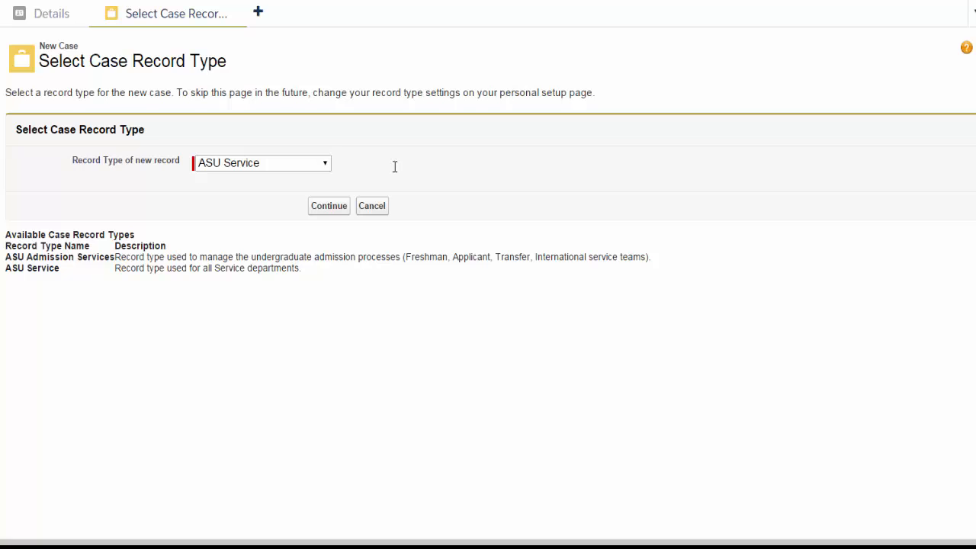
pyautogui.click(333, 210)
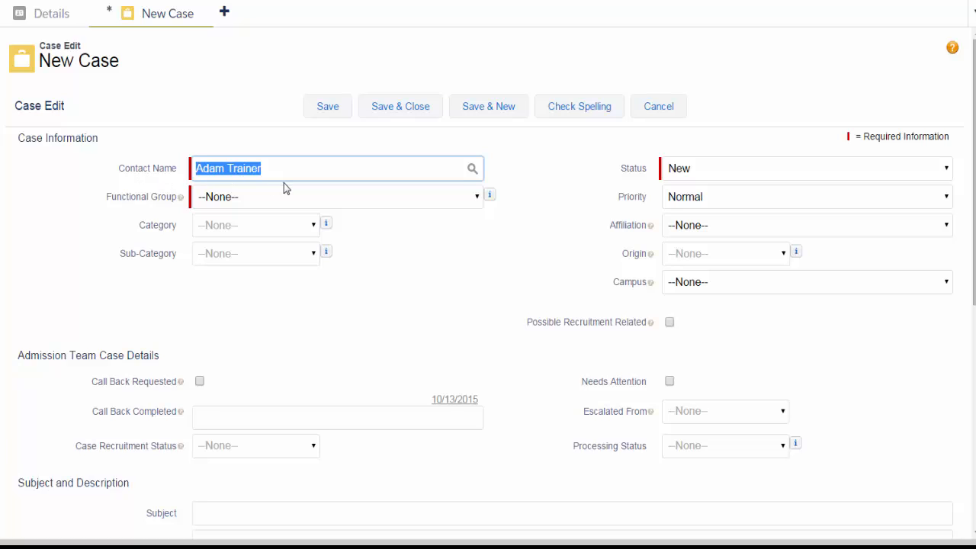
# Set Functional Group to College of ASU - Training and Category to Student Services - Training.
pyautogui.click(302, 153)
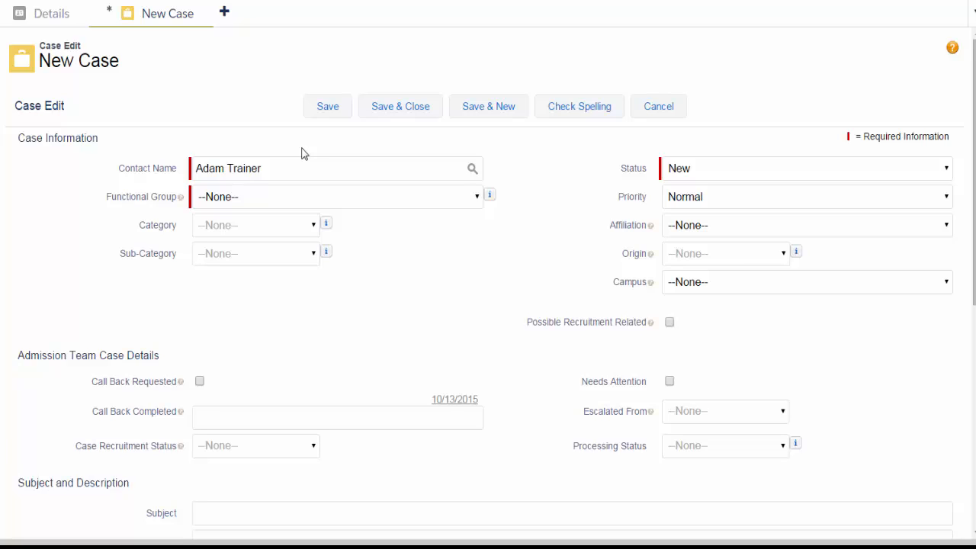
pyautogui.click(477, 199)
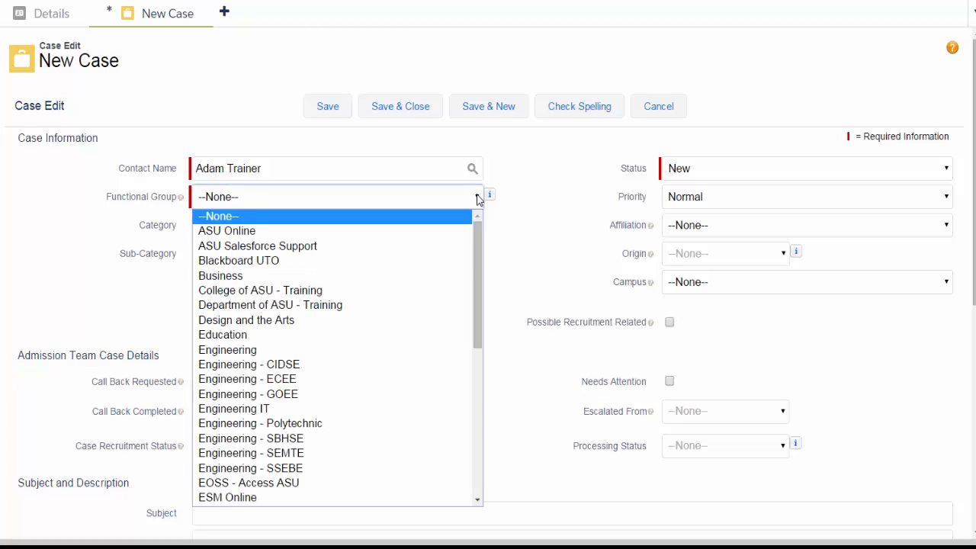
pyautogui.click(331, 290)
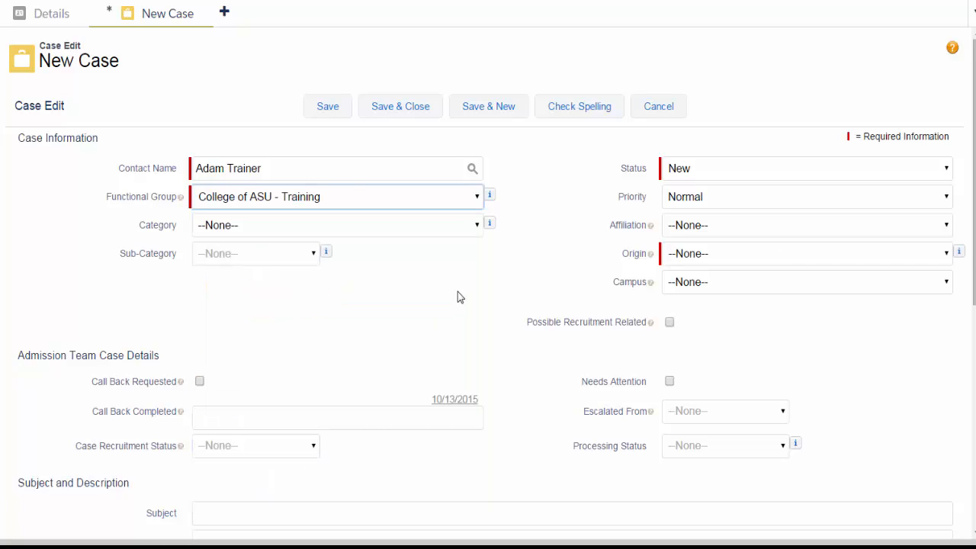
pyautogui.click(477, 228)
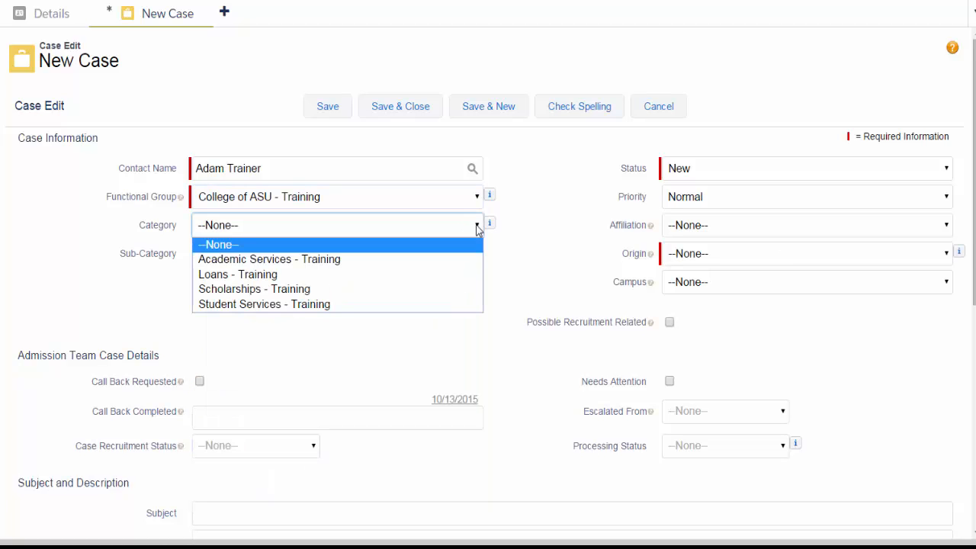
pyautogui.click(404, 305)
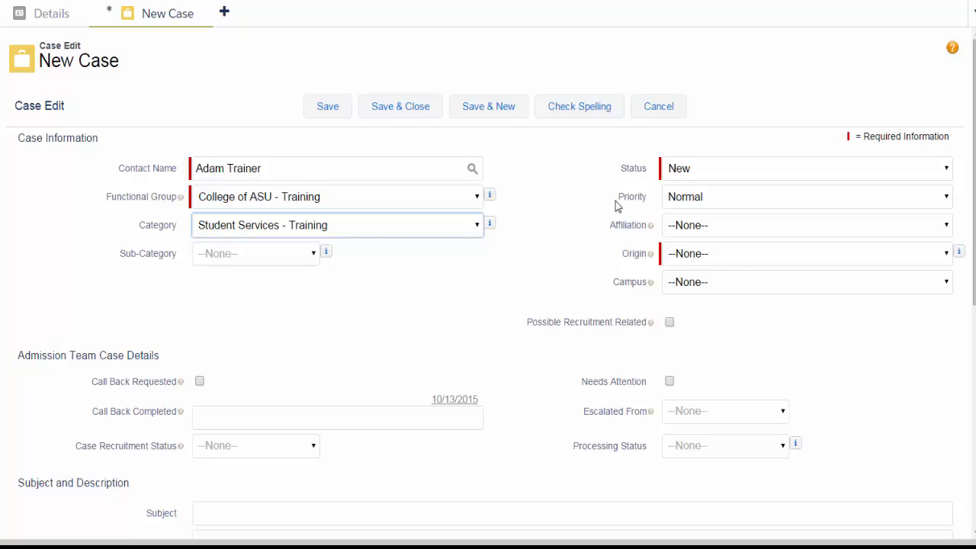
# Keep the case Priority at Normal.
pyautogui.click(635, 211)
pyautogui.click(752, 198)
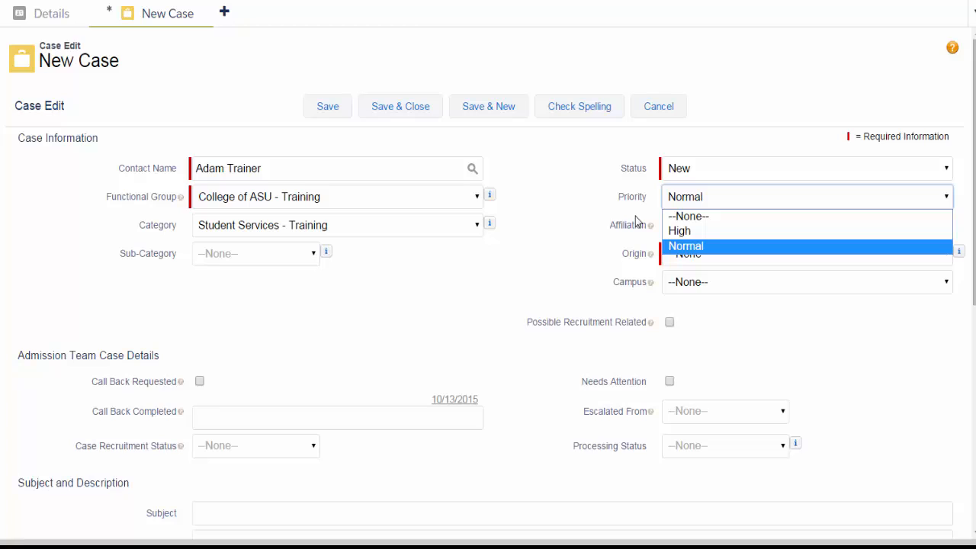
pyautogui.click(636, 217)
pyautogui.click(945, 231)
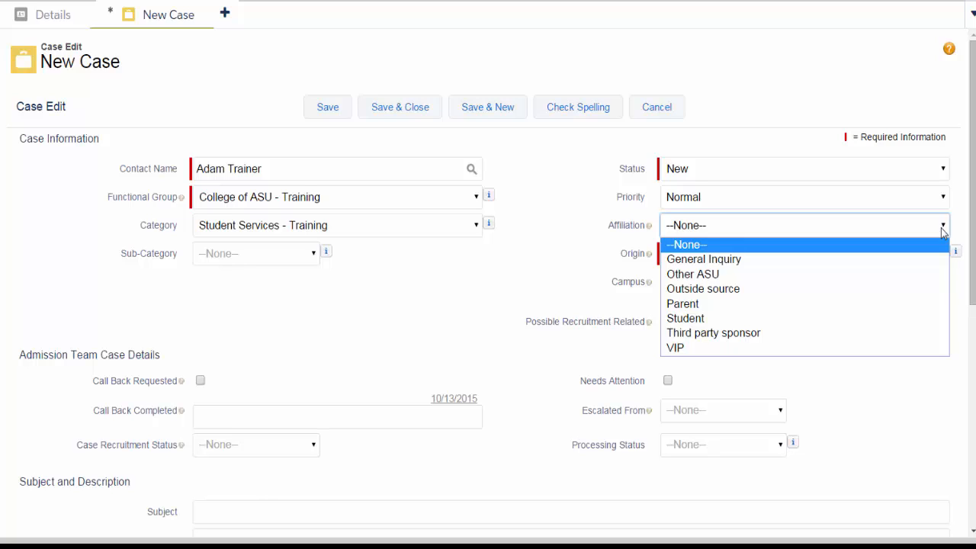
# Set the case Affiliation to Student, Origin to Email and Campus to Tempe.
pyautogui.click(864, 319)
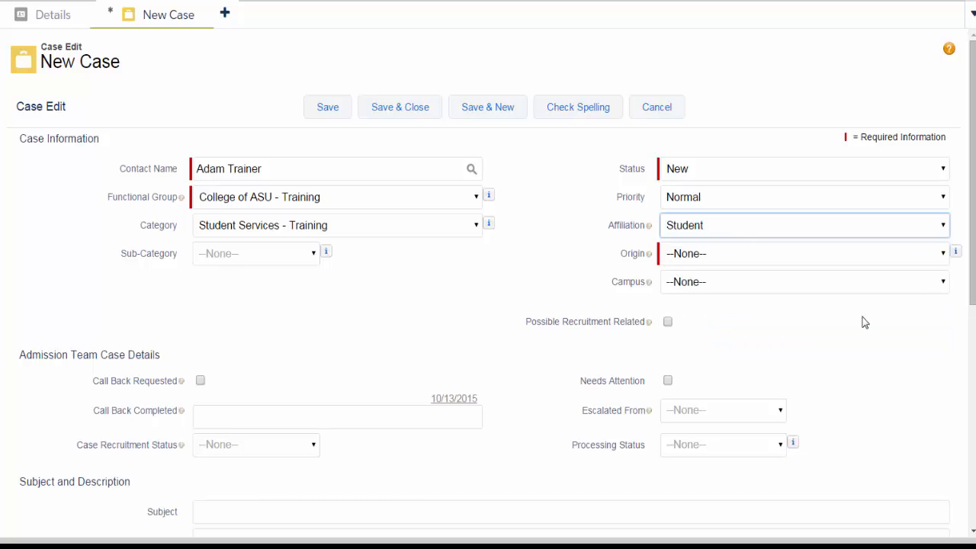
pyautogui.click(936, 256)
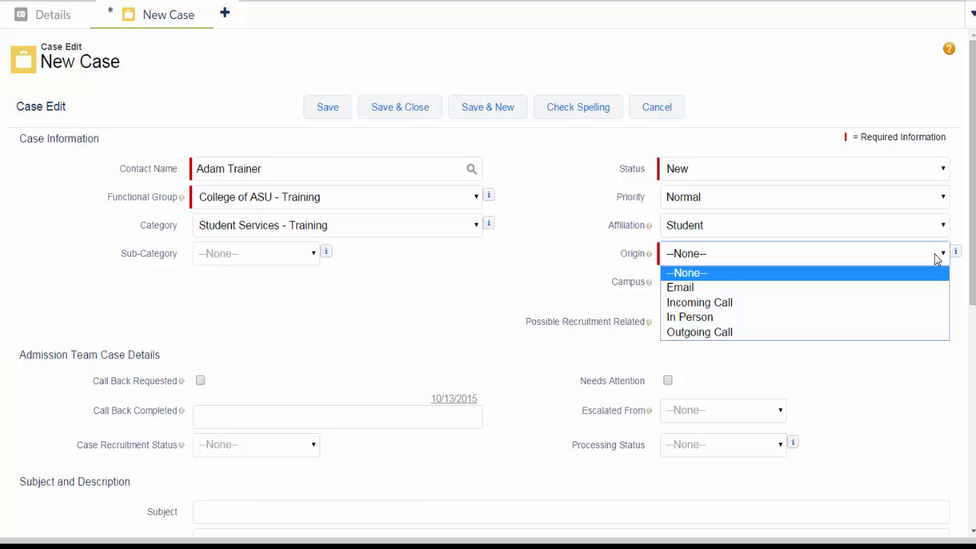
pyautogui.click(844, 294)
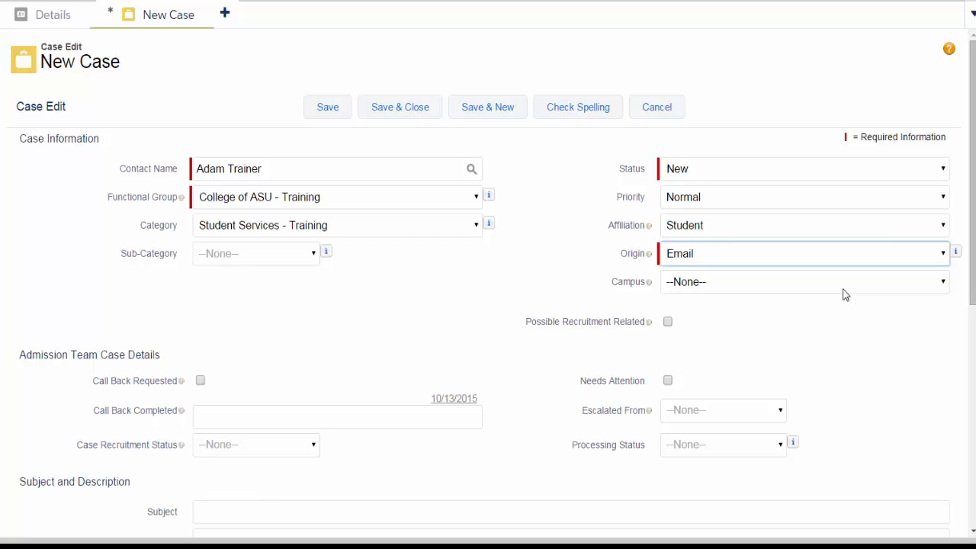
pyautogui.click(843, 290)
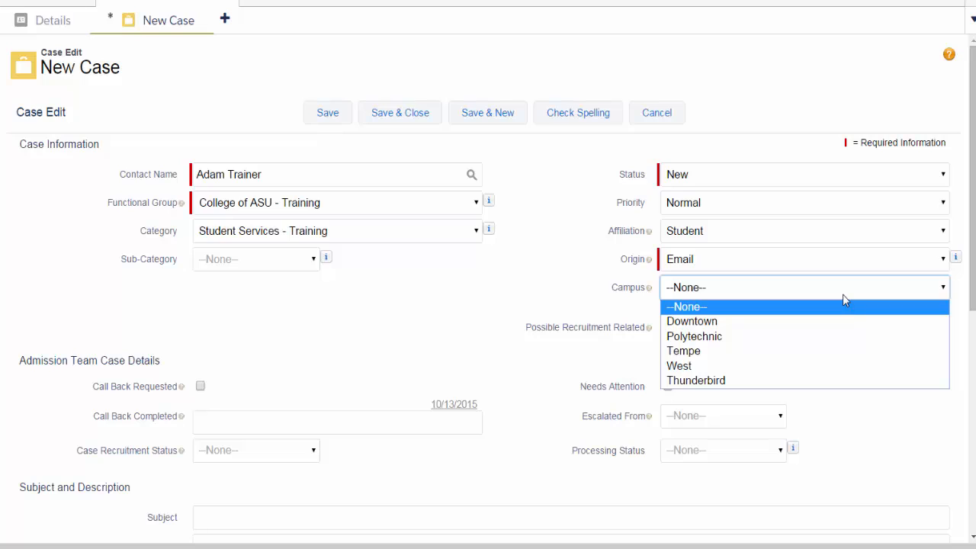
pyautogui.click(820, 351)
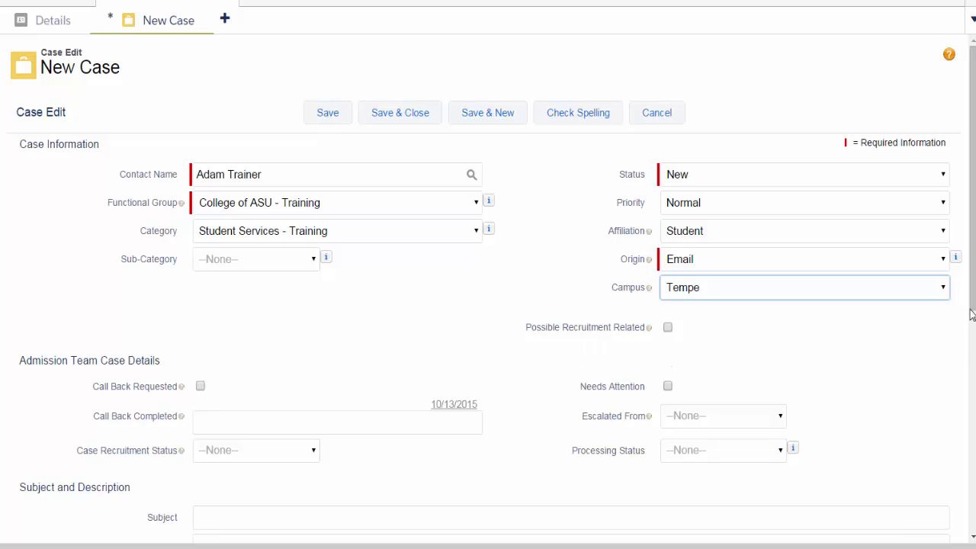
# Enter the case subject 'Assisted the student with Adding a class'.
pyautogui.scroll(-3, 974, 305)
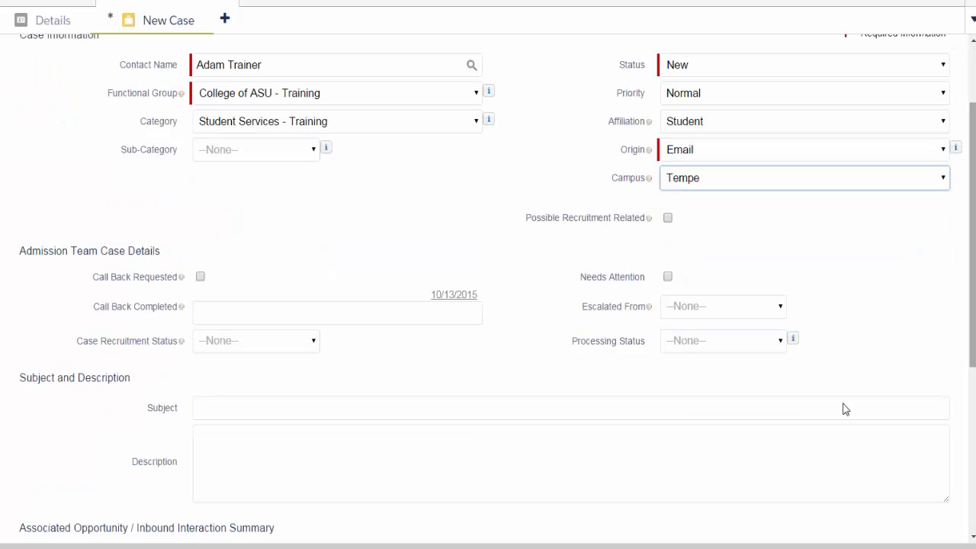
pyautogui.click(586, 410)
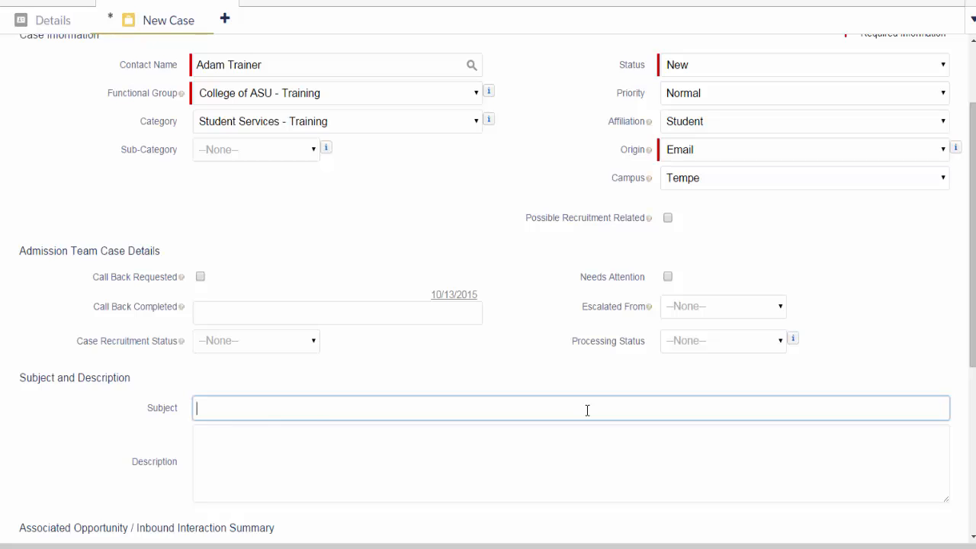
pyautogui.write('A')
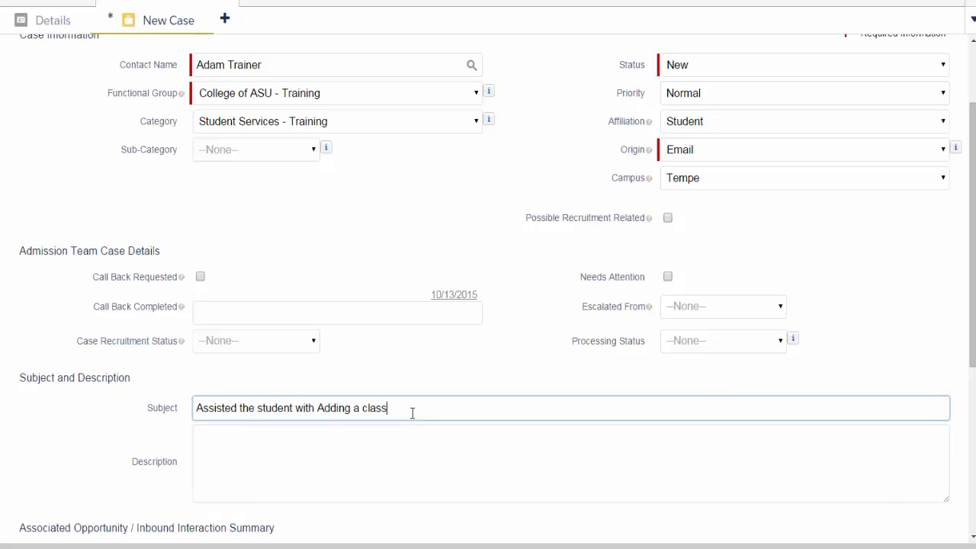
# Copy the subject into Description and add a sentence promising an email follow-up.
pyautogui.moveTo(412, 414); pyautogui.dragTo(193, 390)
pyautogui.hotkey('ctrl', 'c')
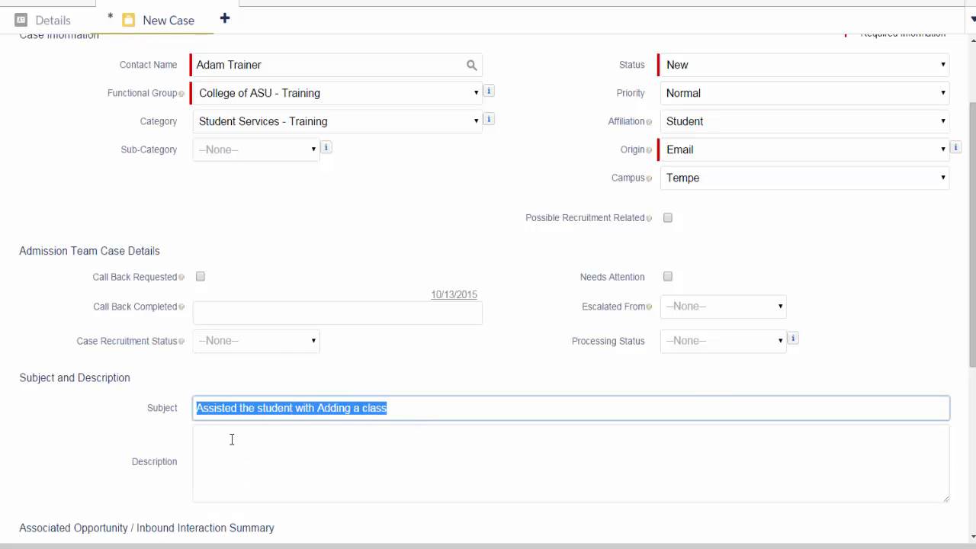
pyautogui.click(230, 439)
pyautogui.hotkey('ctrl', 'v')
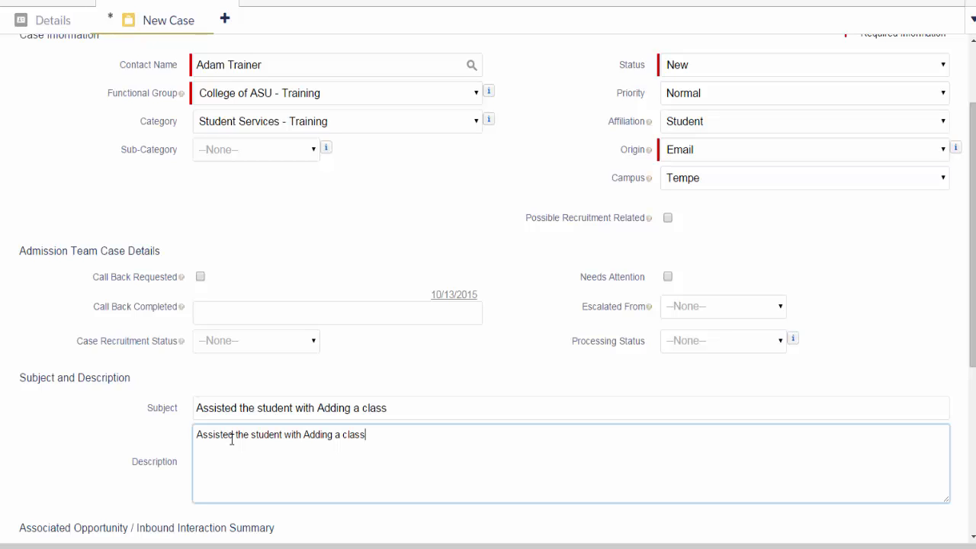
pyautogui.write('. I')
pyautogui.hotkey('ctrl', 'v')
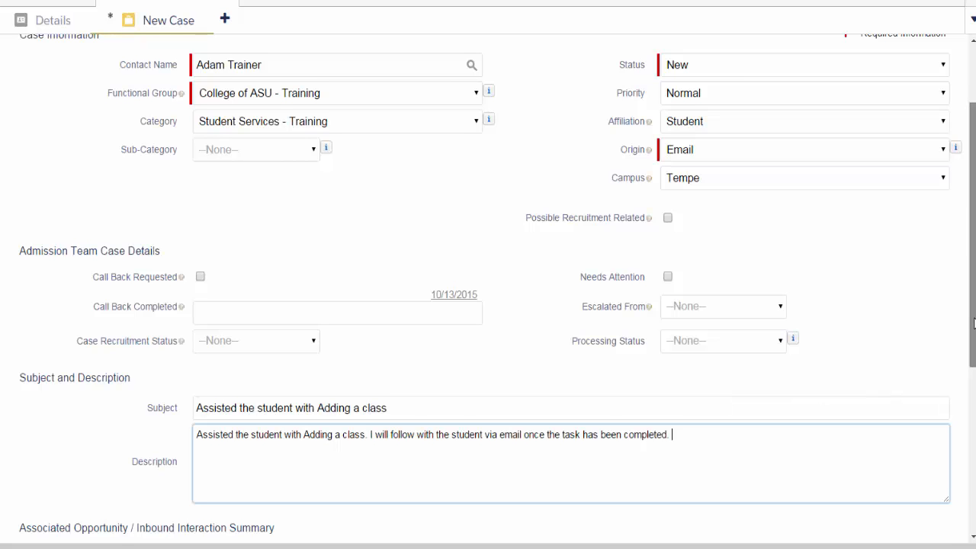
pyautogui.moveTo(972, 323); pyautogui.dragTo(973, 275)
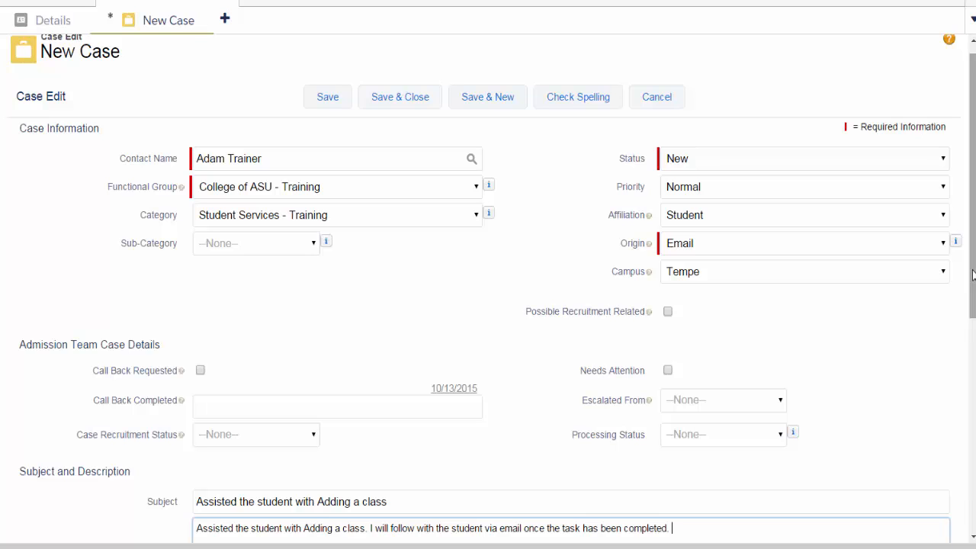
# Save the new ASU Service case from the top of the Case Edit form.
pyautogui.click(332, 102)
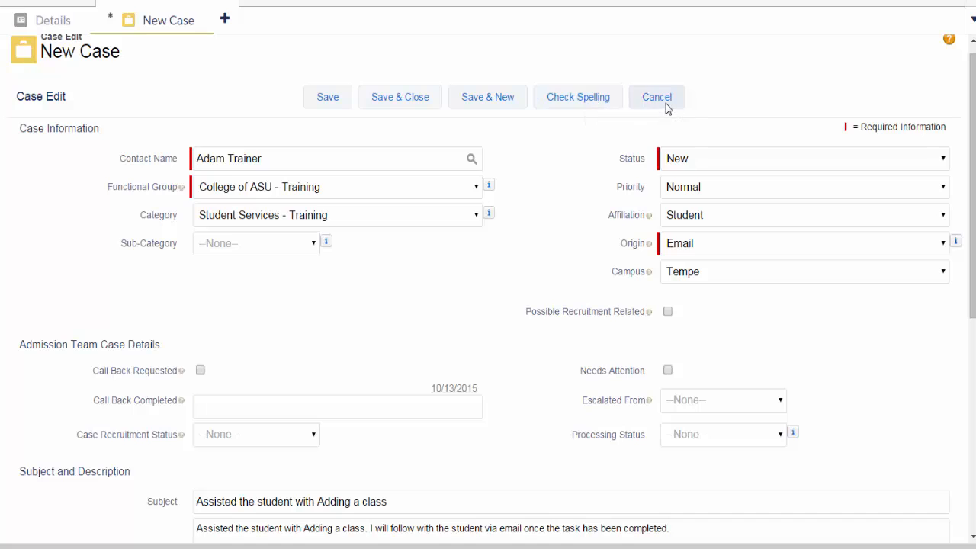
pyautogui.click(328, 103)
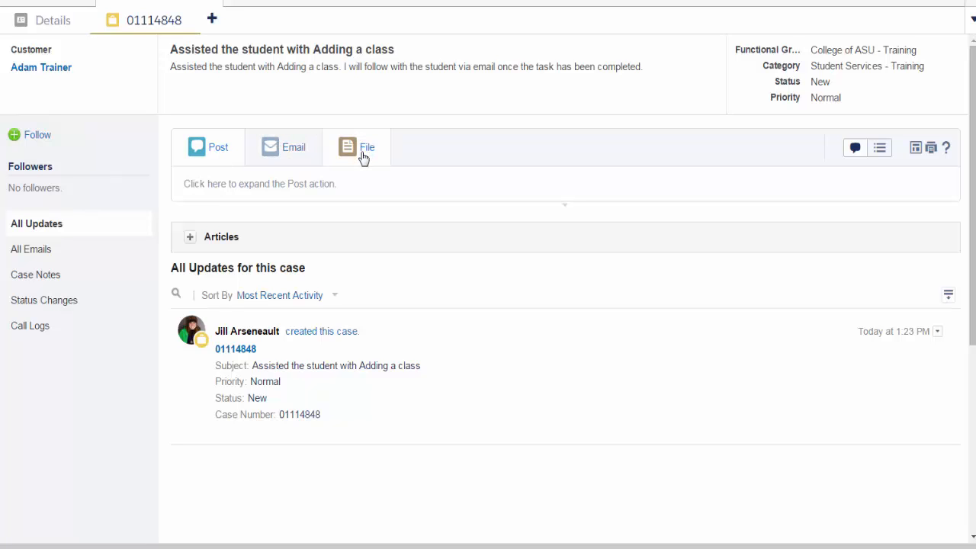
# Expand the Chatter publisher on the saved case and place the cursor in the post box.
pyautogui.click(369, 181)
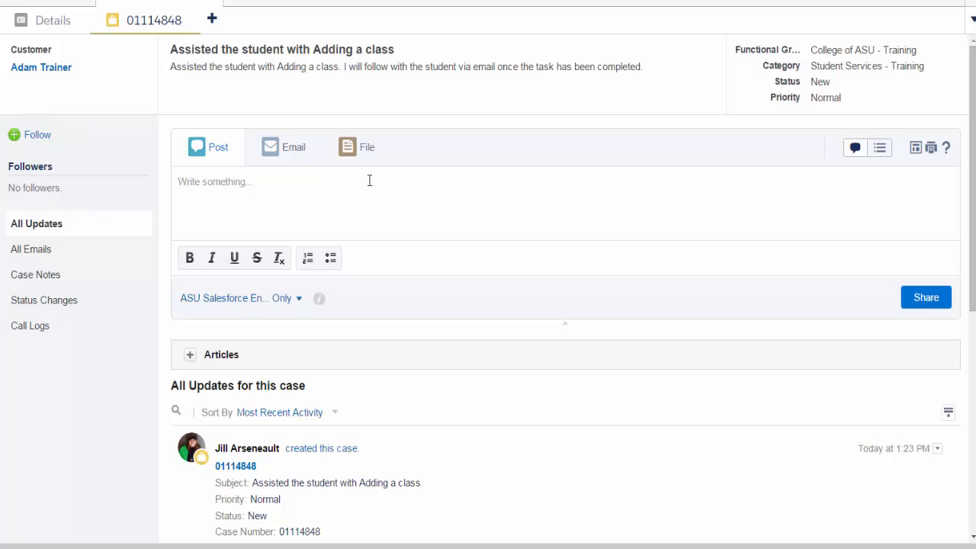
pyautogui.click(368, 181)
pyautogui.write('@')
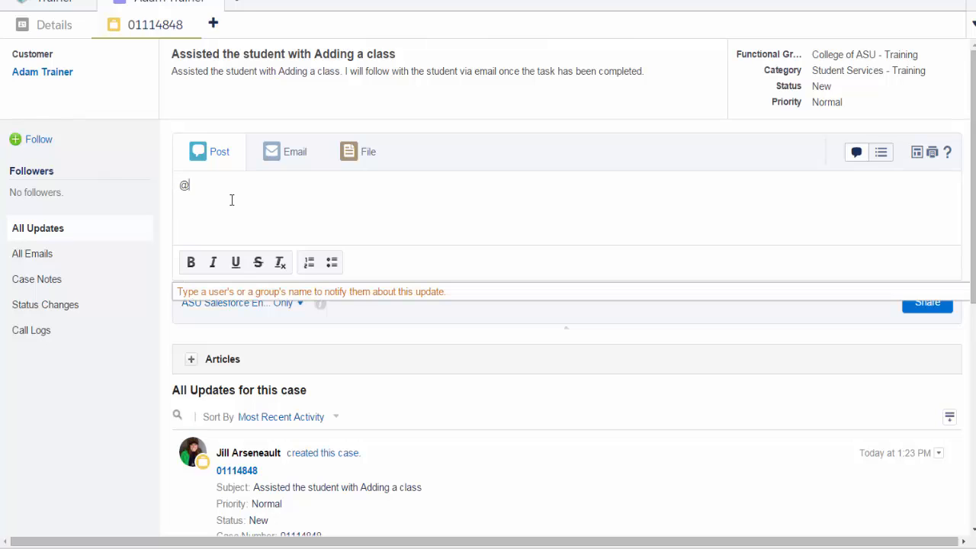
pyautogui.write('paul')
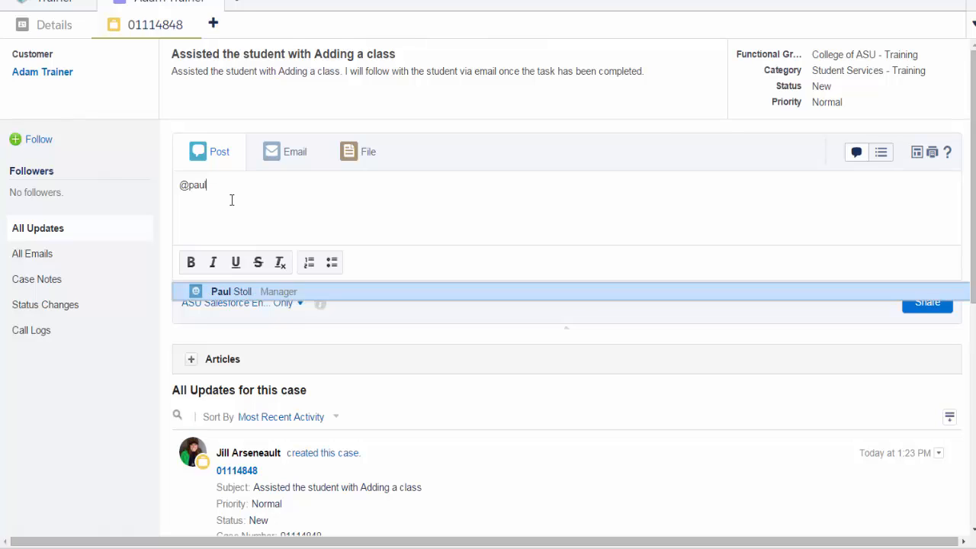
pyautogui.press('Return')
pyautogui.write('Will you review this case before I sen')
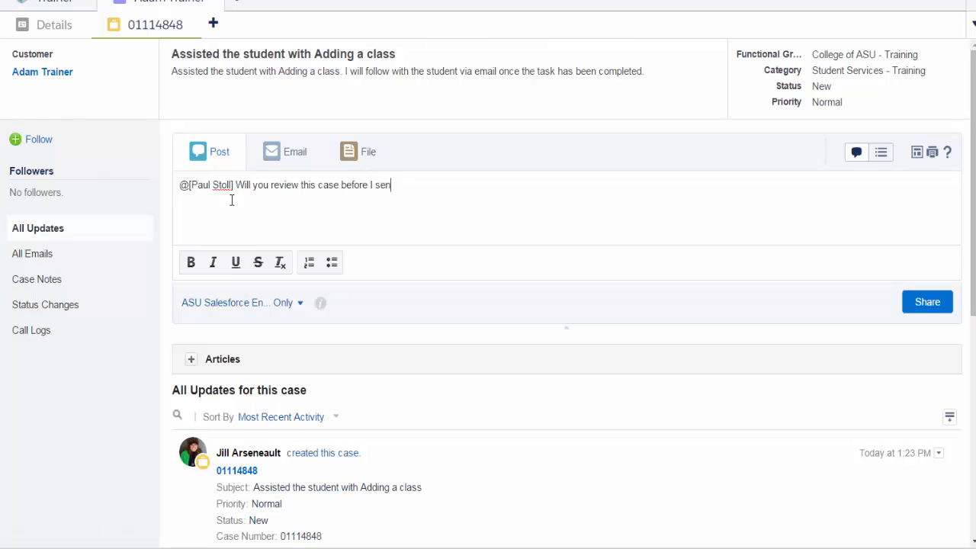
pyautogui.write('d them an email?')
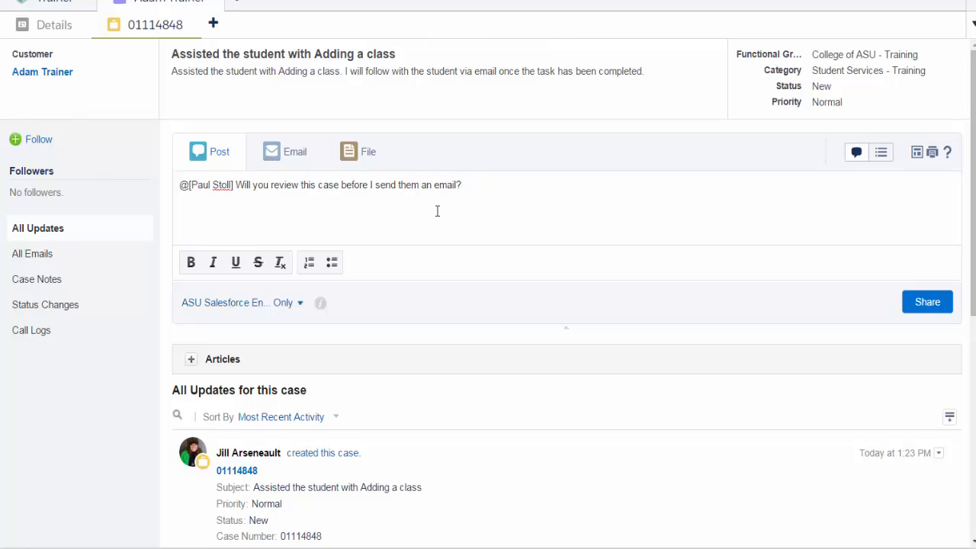
pyautogui.click(926, 303)
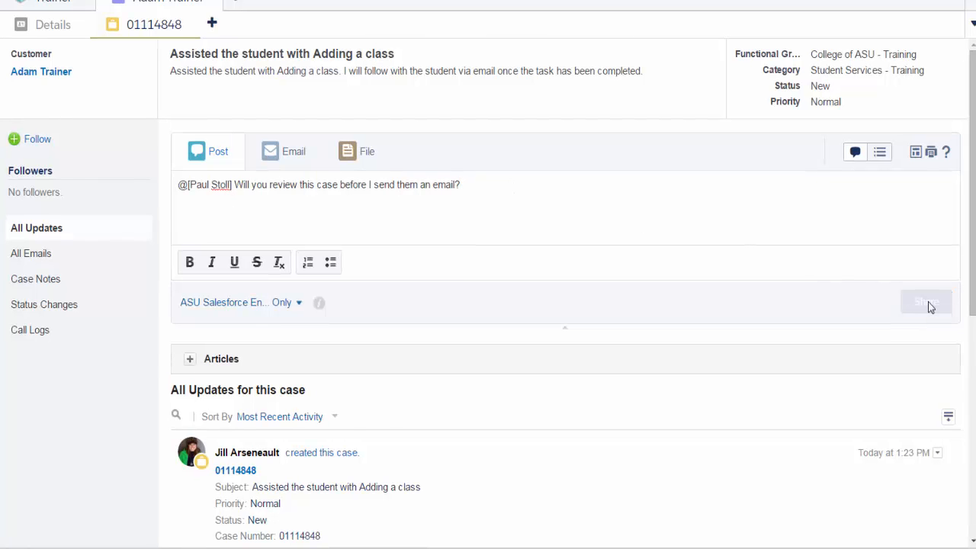